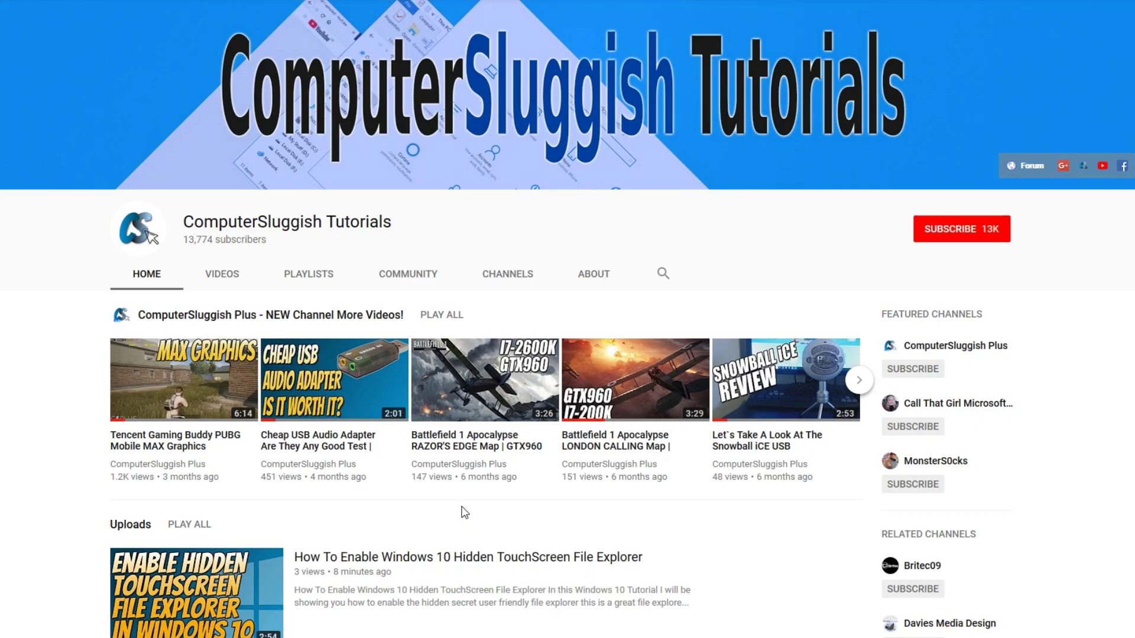
- Subscribe to ComputerSluggish Tutorials and turn on the notification bell for all new videos
click(947, 234)
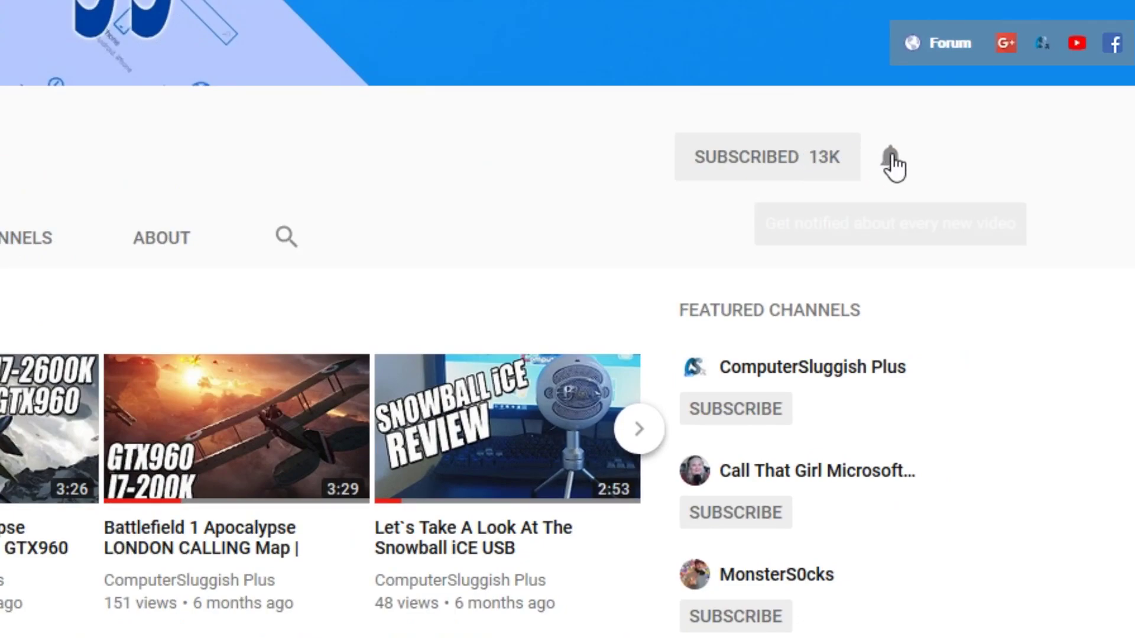
click(891, 163)
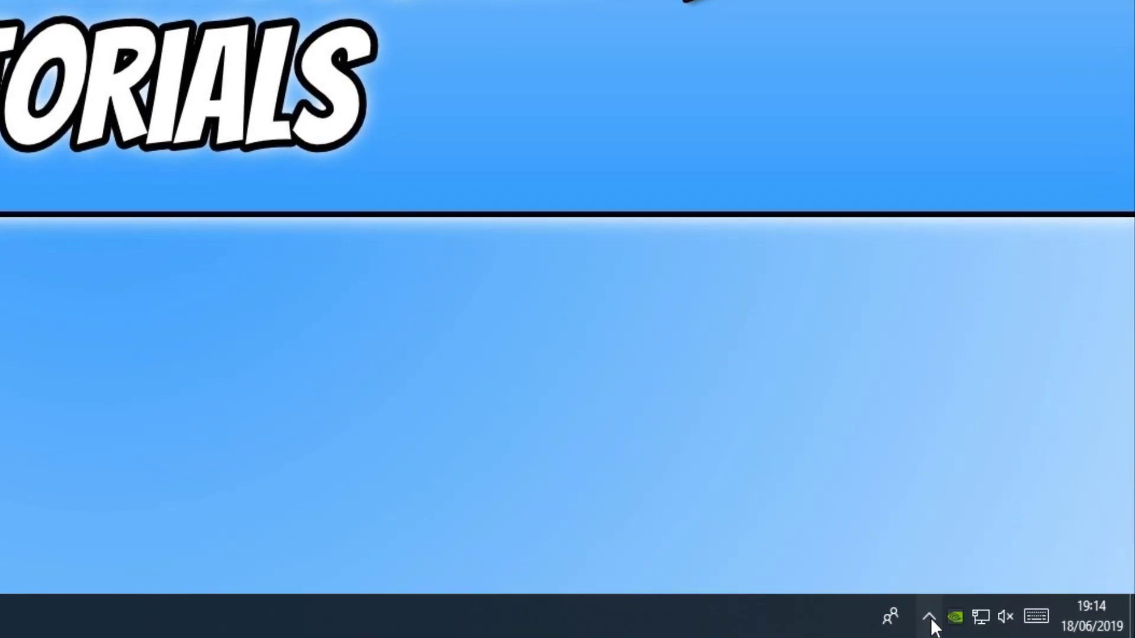
- Bring up the Malwarebytes tray icon's menu from the hidden icons to quit it
click(1023, 626)
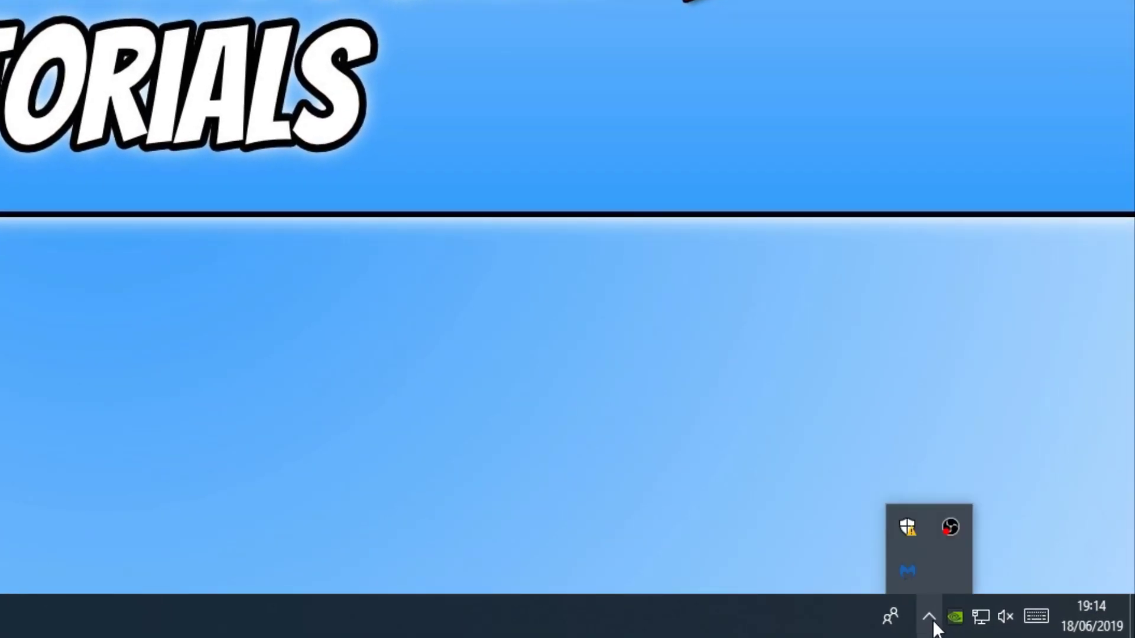
right_click(912, 577)
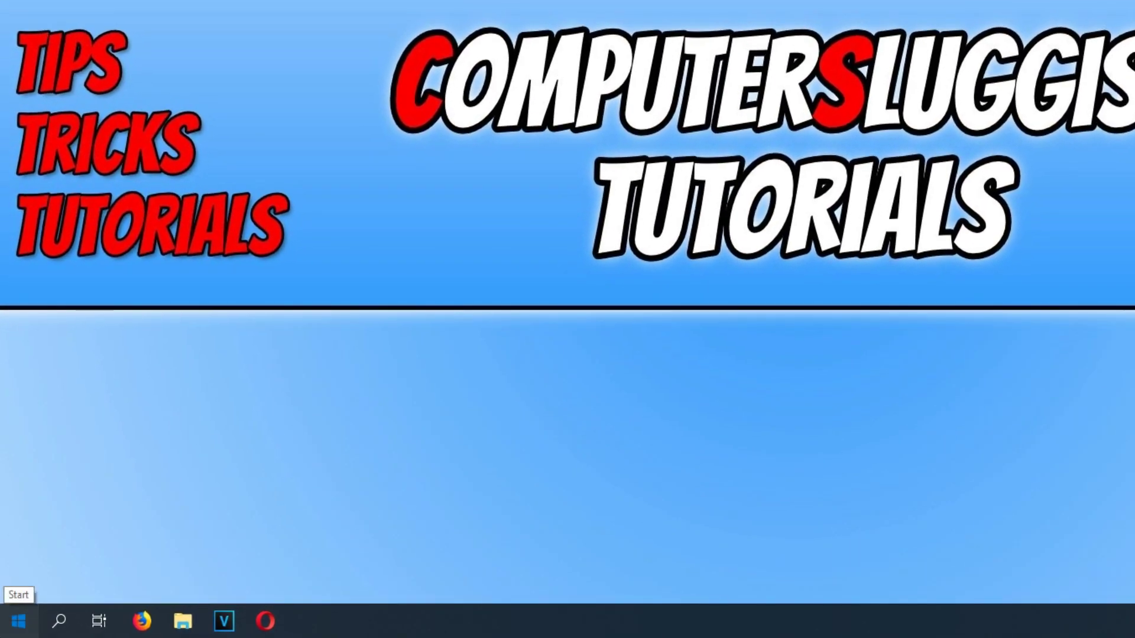
- Run Disk Clean-up on drive C:, then rescan C: including system files (1.84 GB)
click(18, 622)
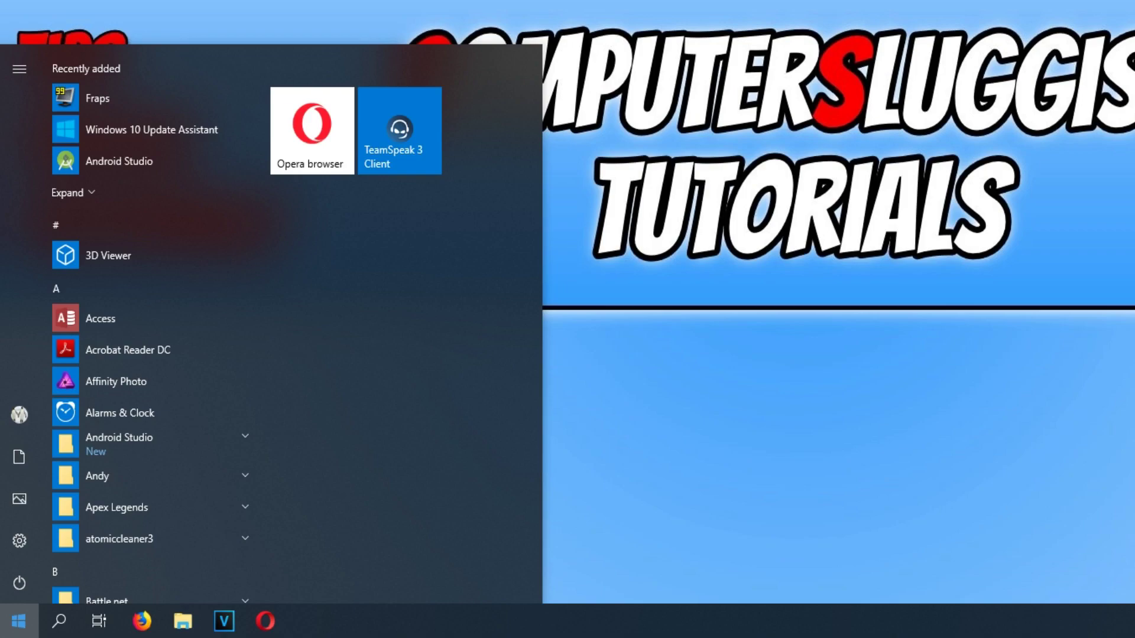
text(disk)
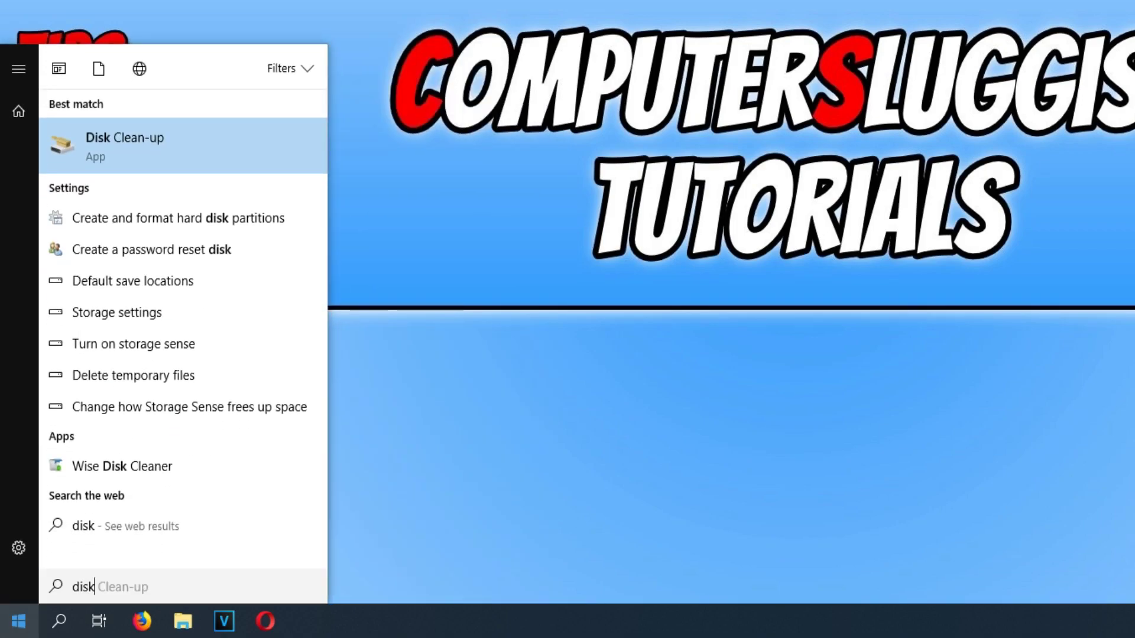
click(158, 148)
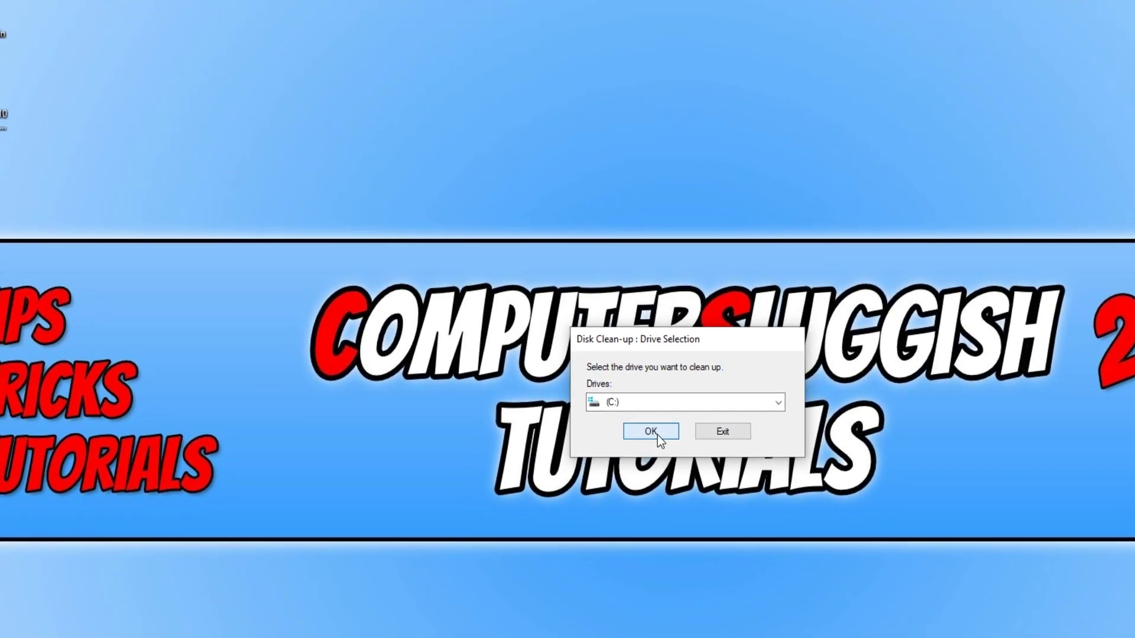
click(543, 368)
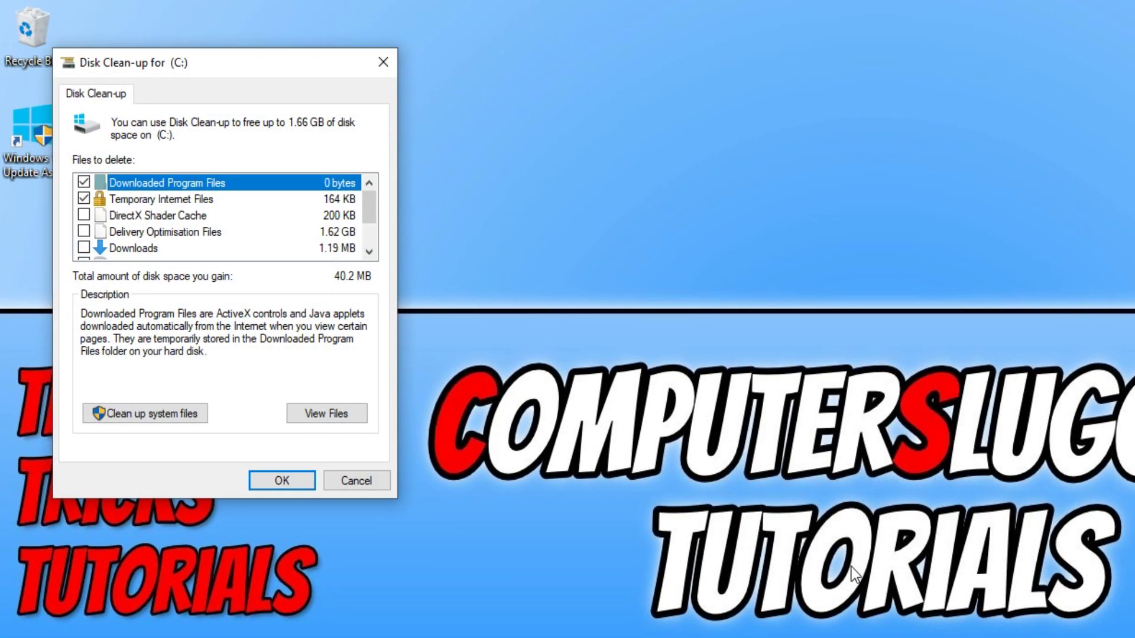
click(188, 414)
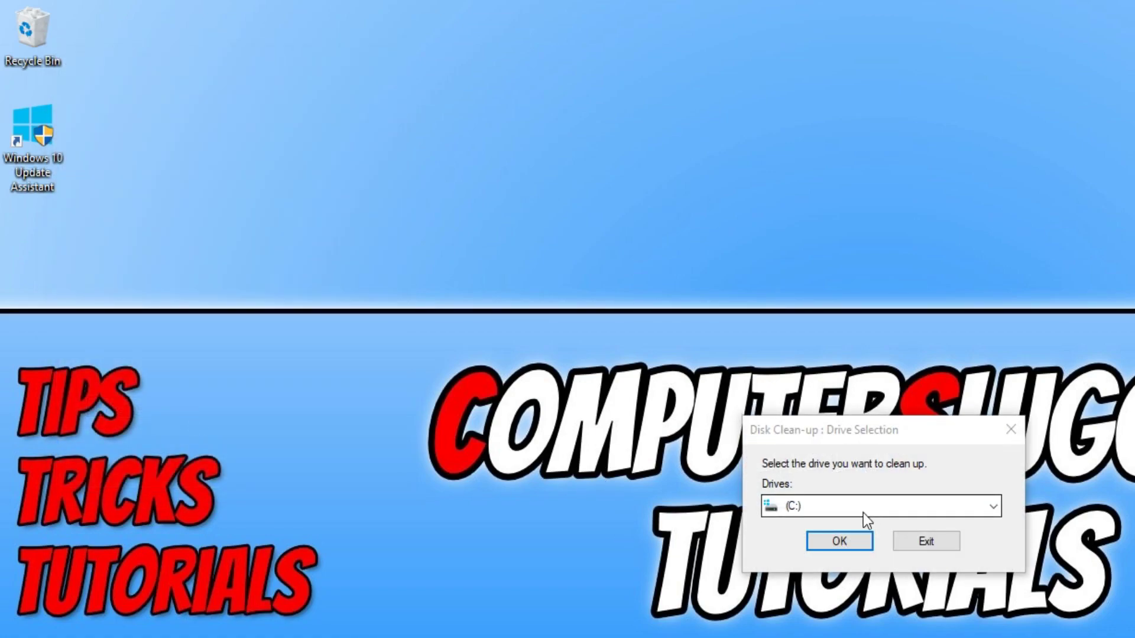
click(841, 546)
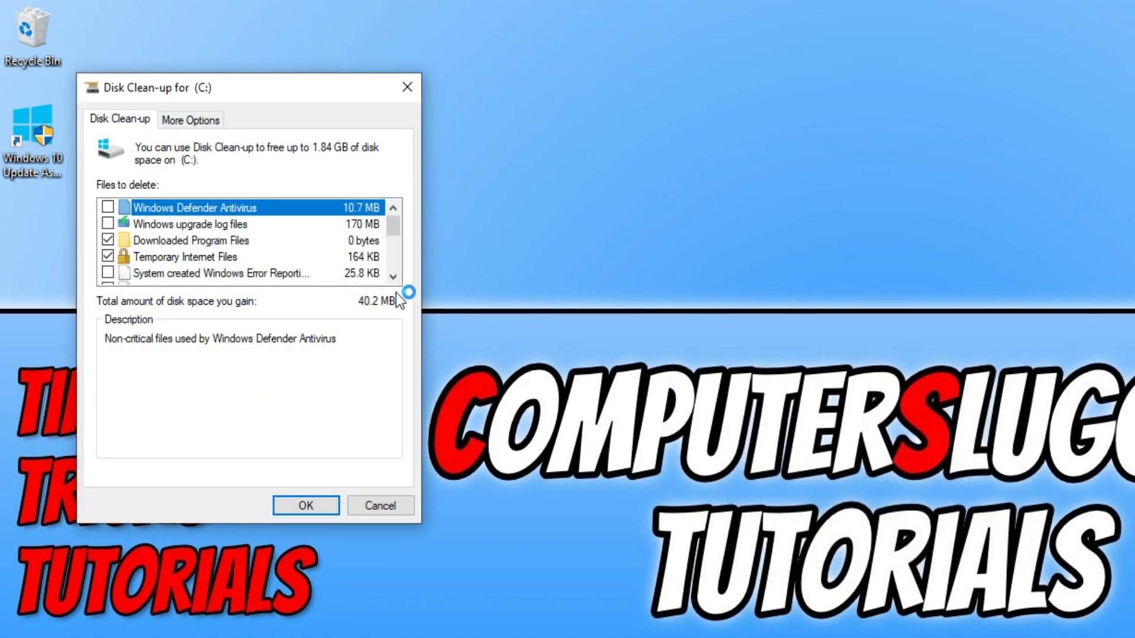
- Tick Defender, upgrade logs, Delivery Optimisation, Temporary and Language Resource files for deletion
click(107, 208)
click(107, 224)
scroll(264, 273, down, 1)
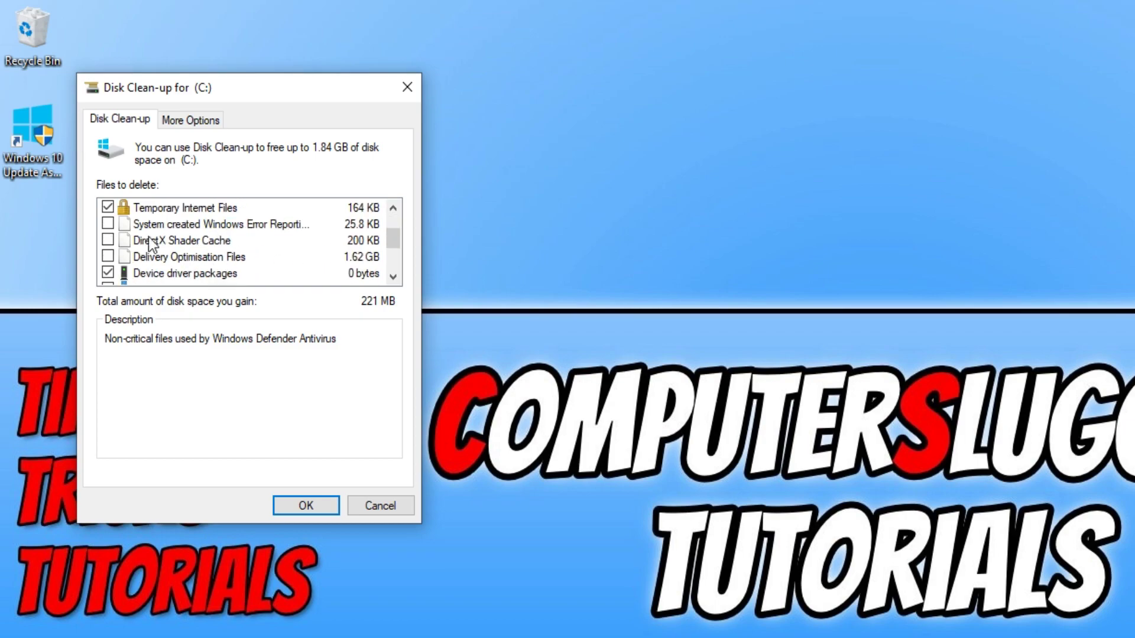
click(108, 256)
scroll(178, 249, down, 1)
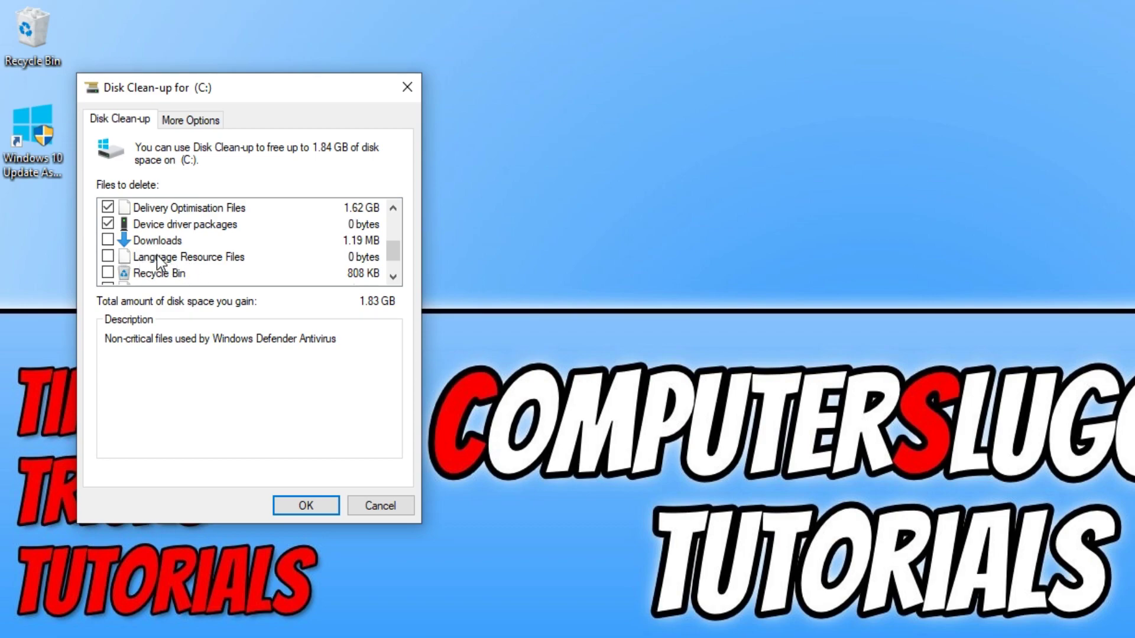
scroll(160, 257, down, 1)
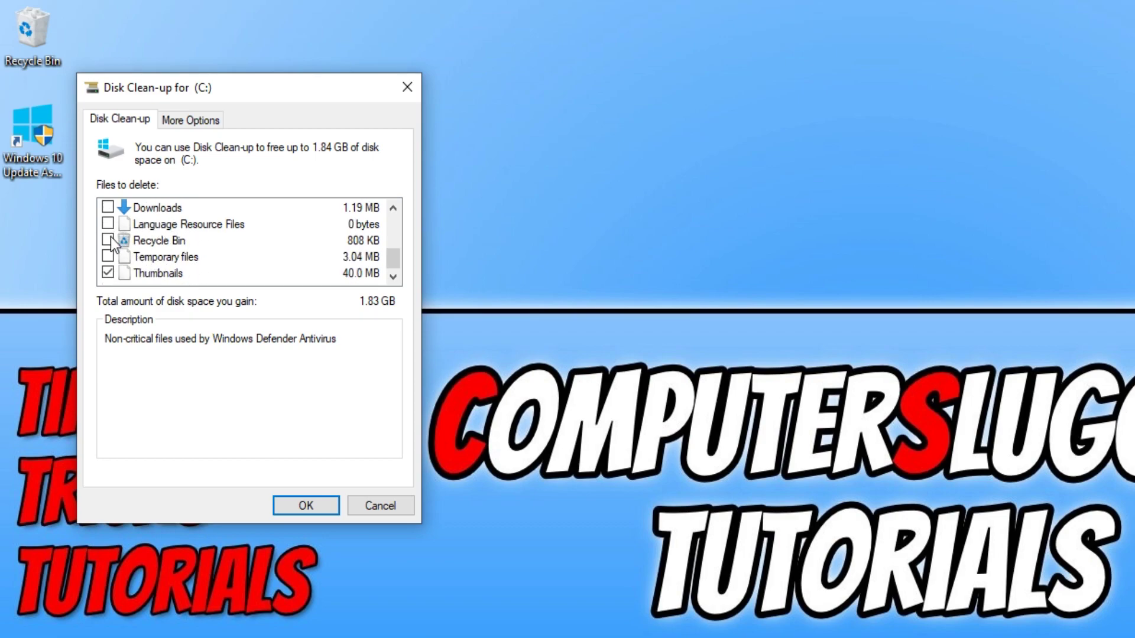
click(108, 256)
scroll(107, 254, up, 1)
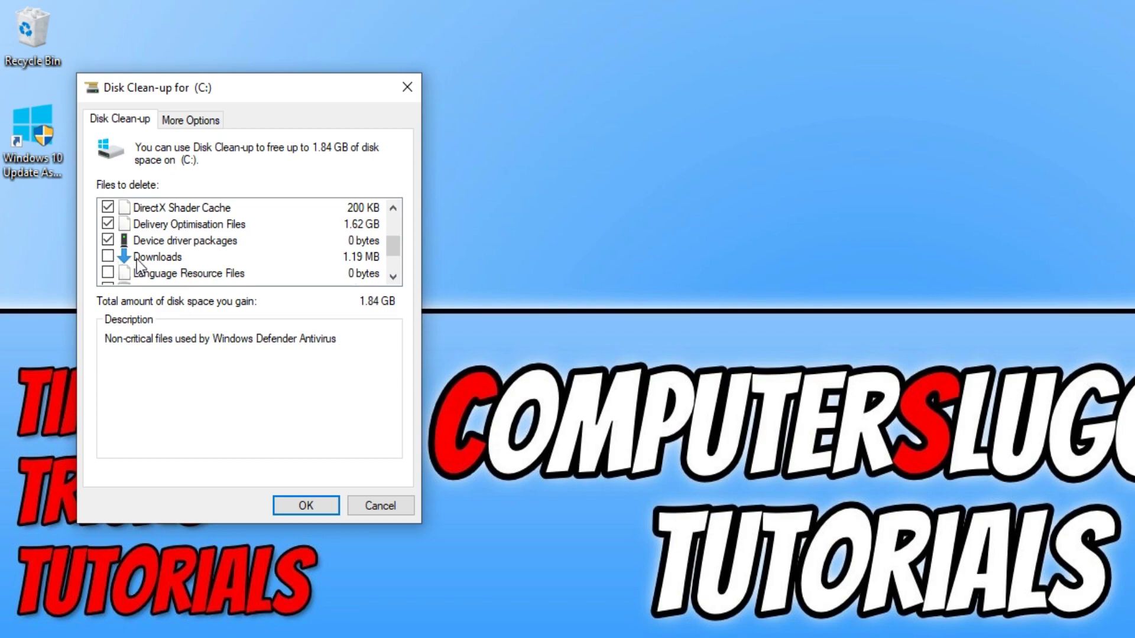
click(109, 273)
scroll(181, 249, down, 1)
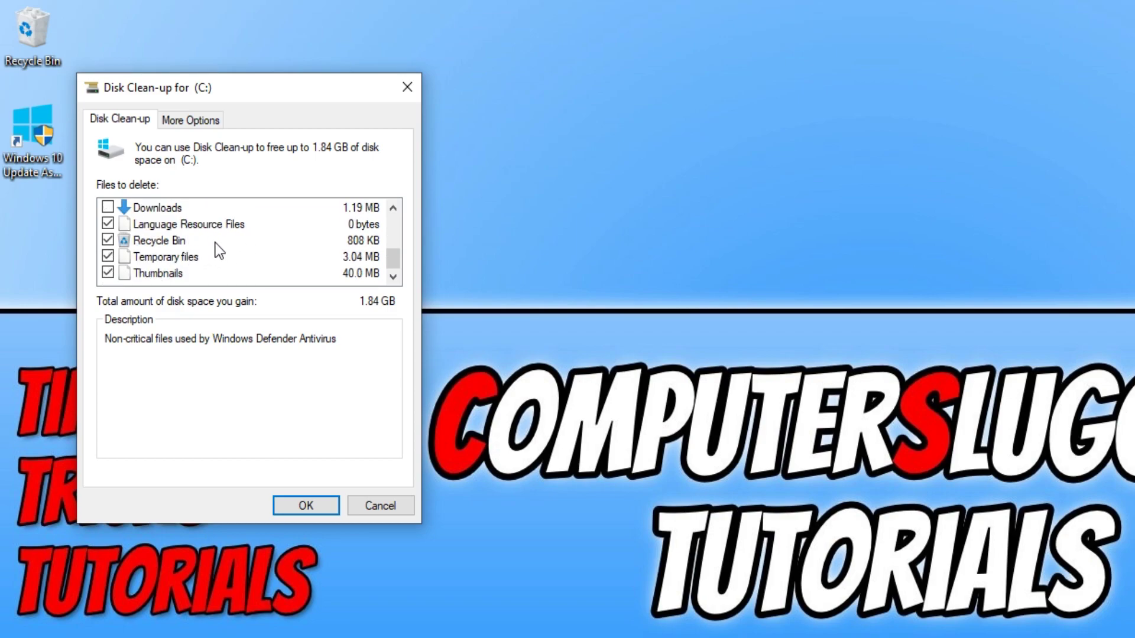
scroll(284, 254, up, 2)
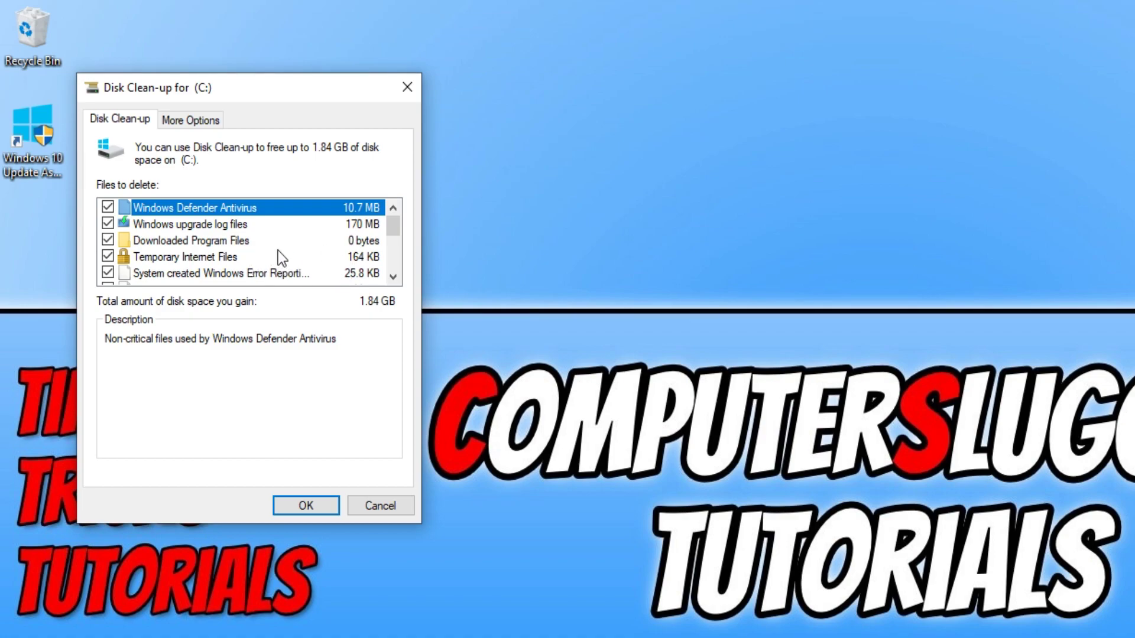
scroll(320, 253, down, 1)
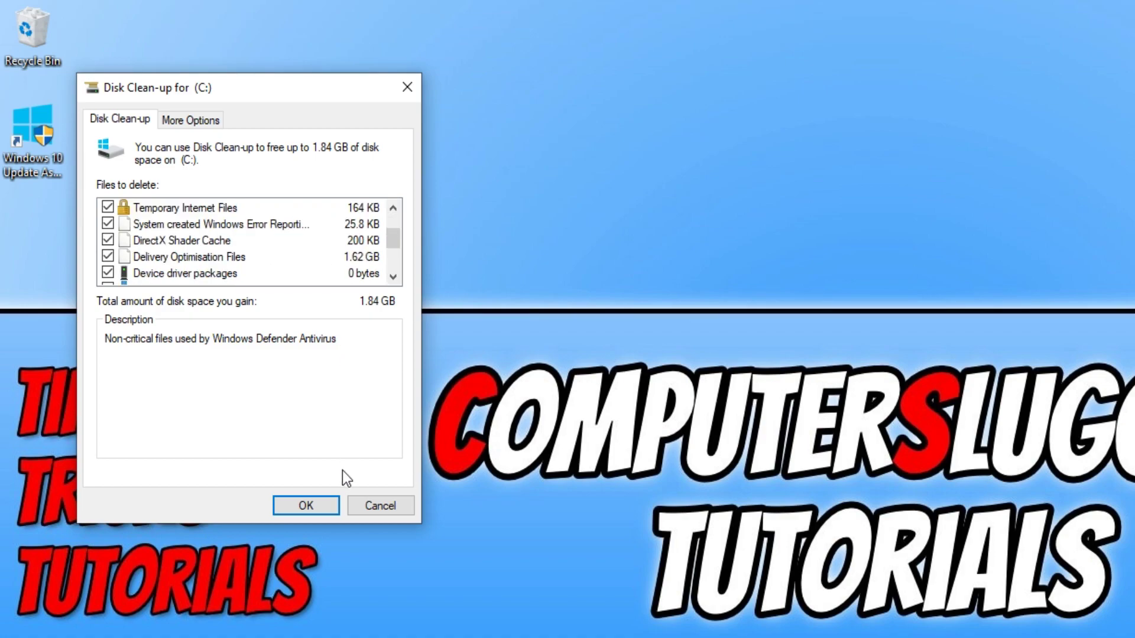
- Confirm the clean-up with OK and Delete Files to permanently remove the ticked categories
click(317, 502)
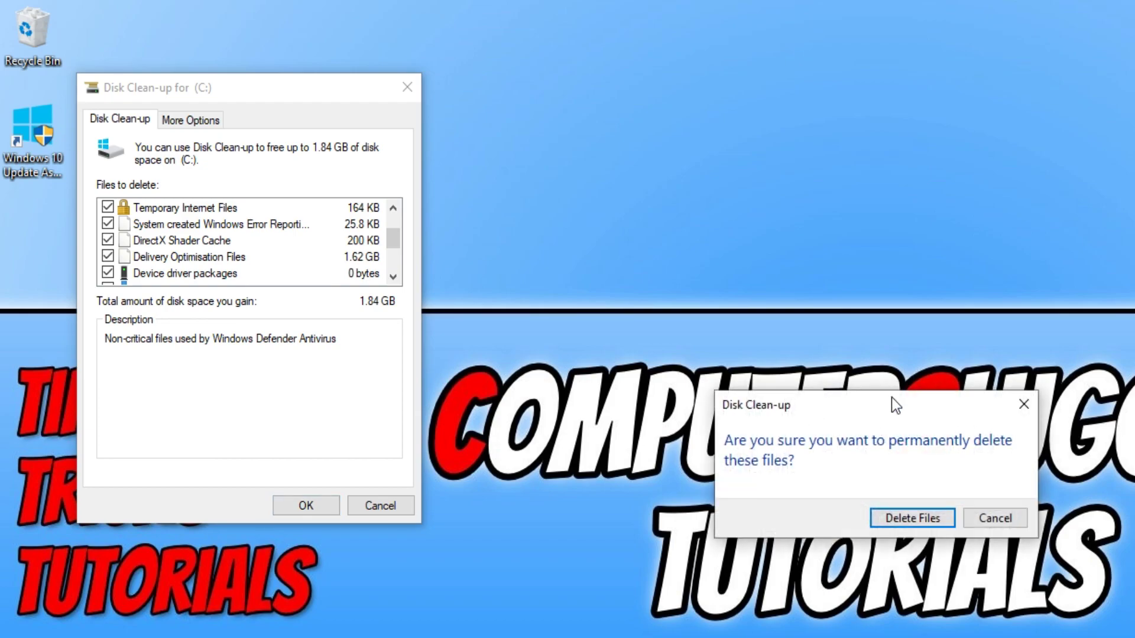
click(923, 516)
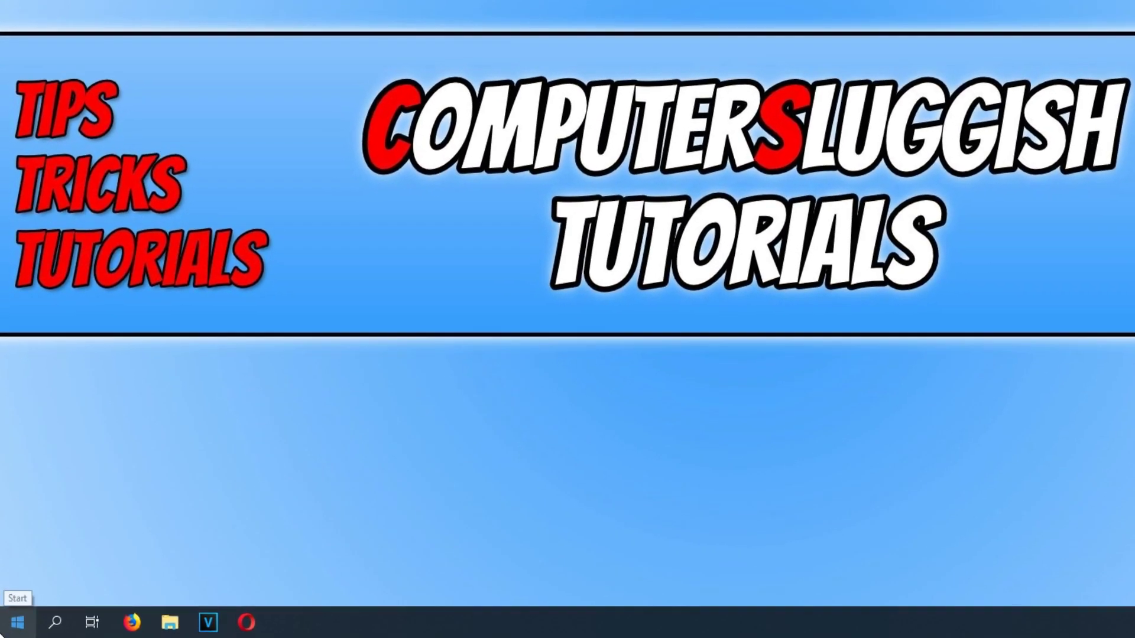
right_click(16, 625)
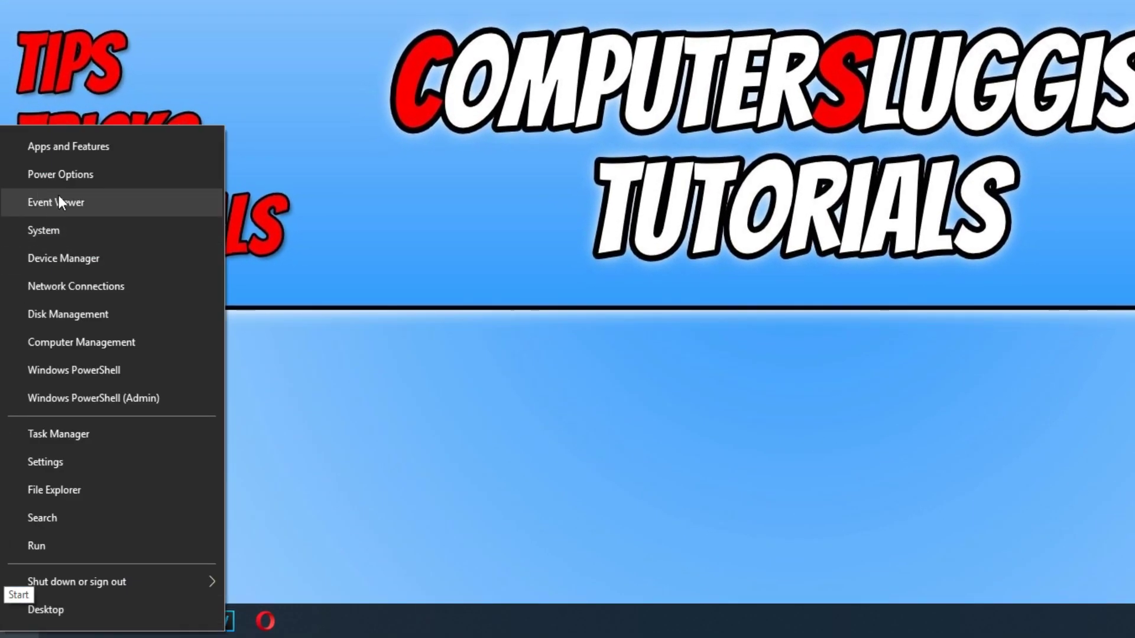
click(102, 156)
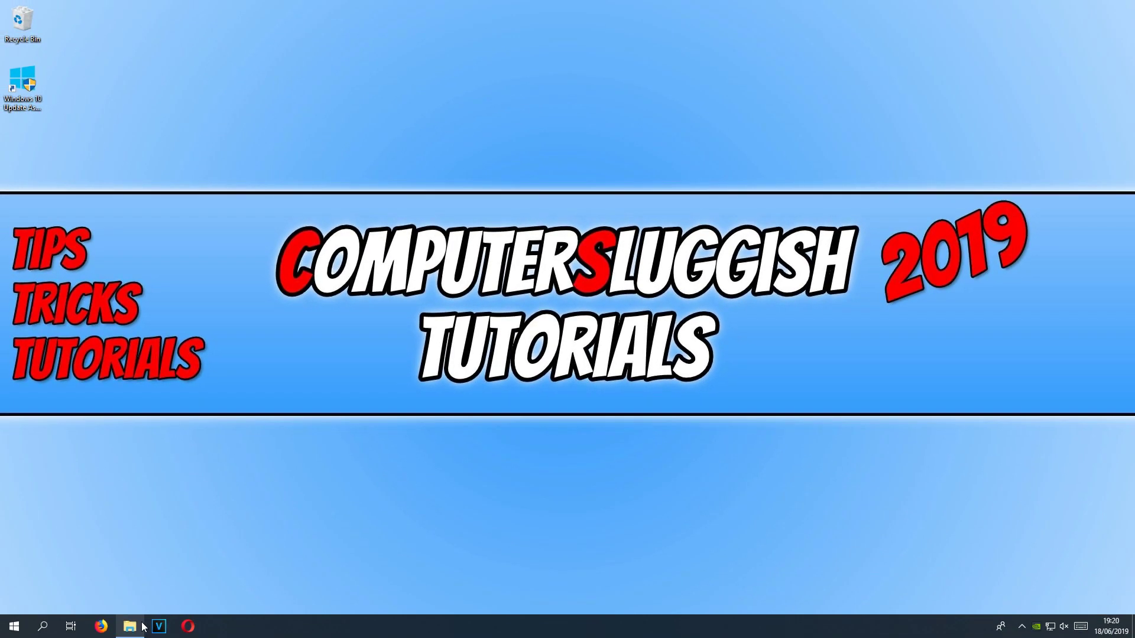
- Browse to C:\Windows\SoftwareDistribution in File Explorer
click(129, 626)
click(66, 218)
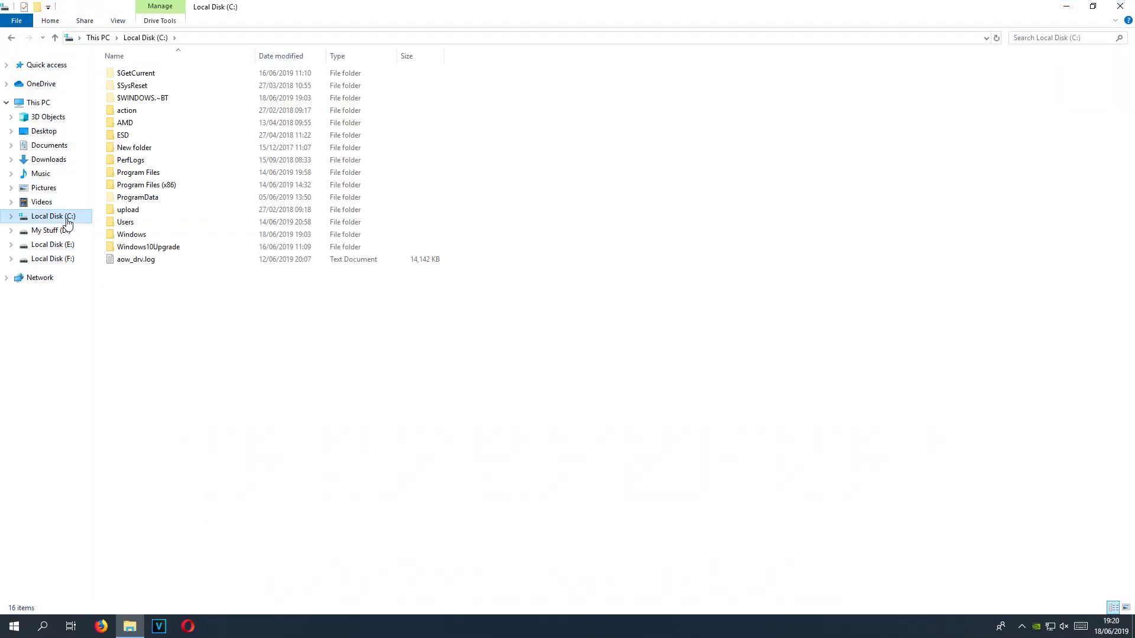
double_click(143, 236)
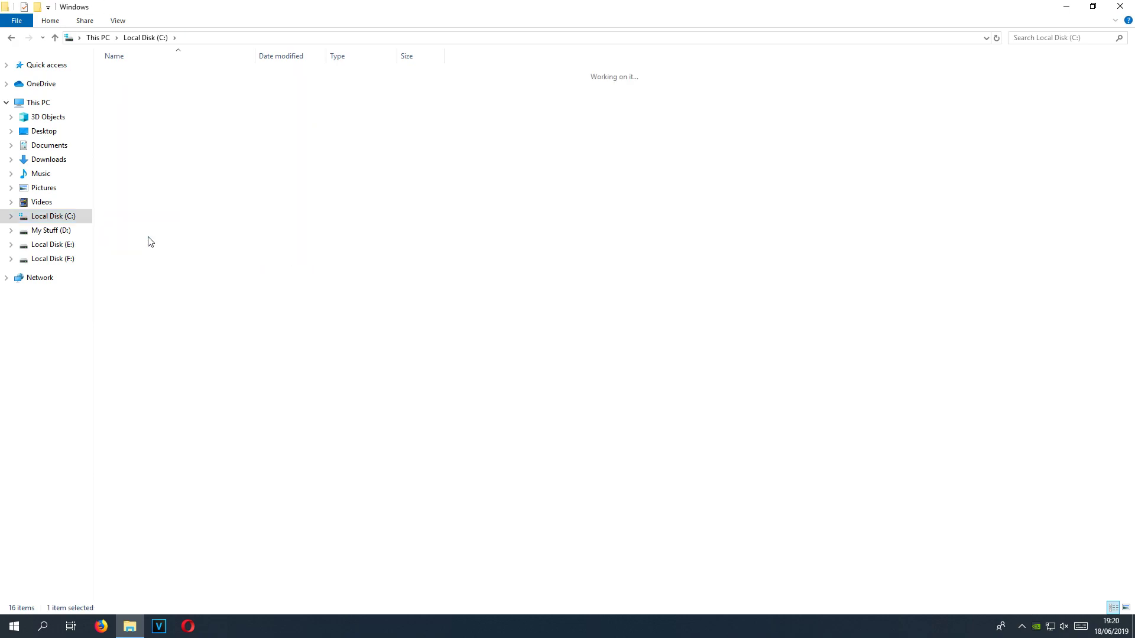
scroll(340, 294, down, 6)
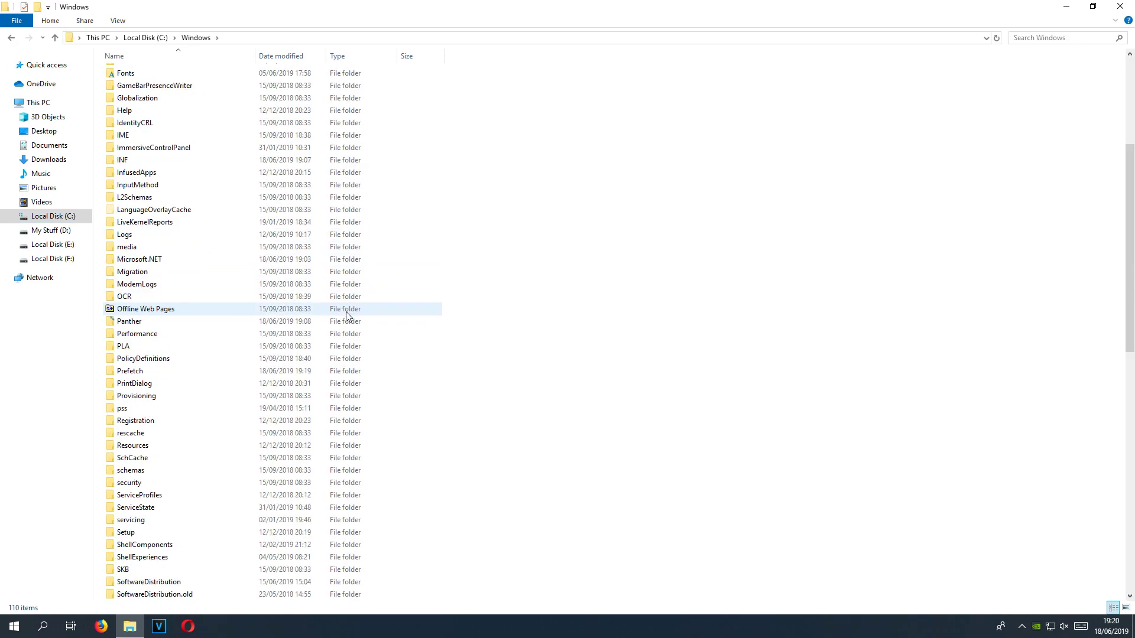
scroll(347, 320, down, 6)
scroll(355, 347, down, 2)
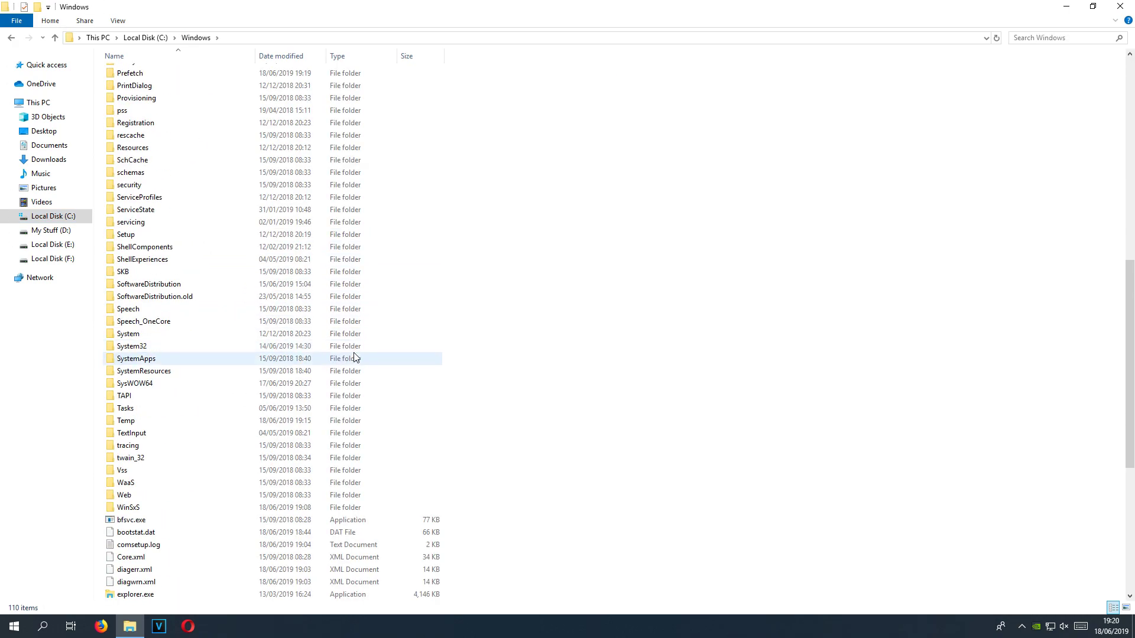
double_click(221, 288)
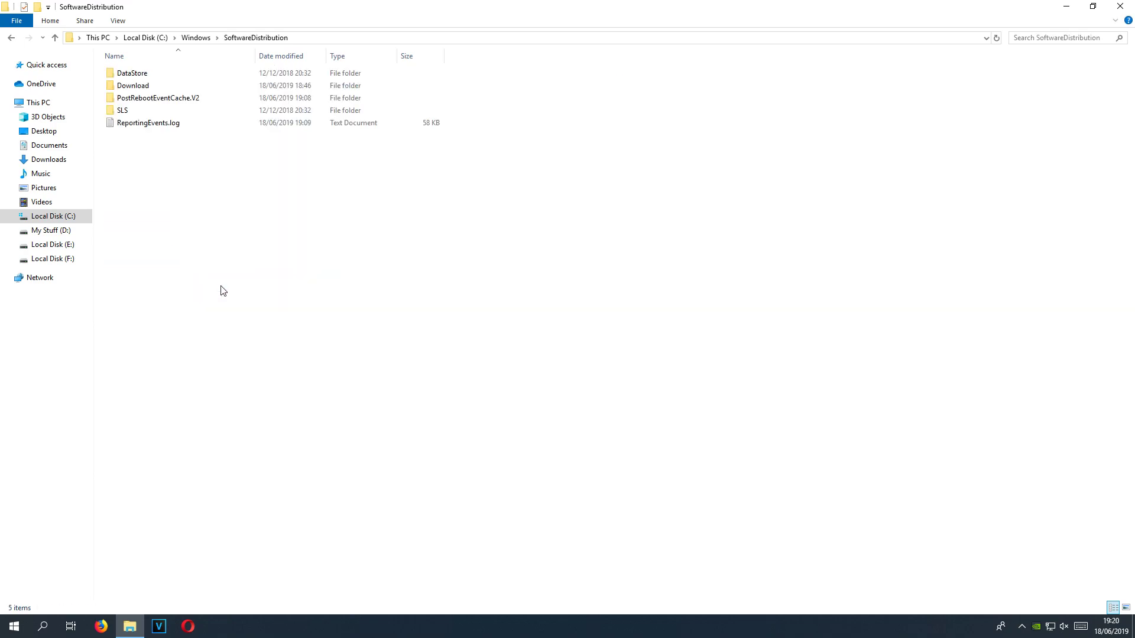
- Delete all five SoftwareDistribution items, granting administrator permission for every item
drag(262, 245, 157, 49)
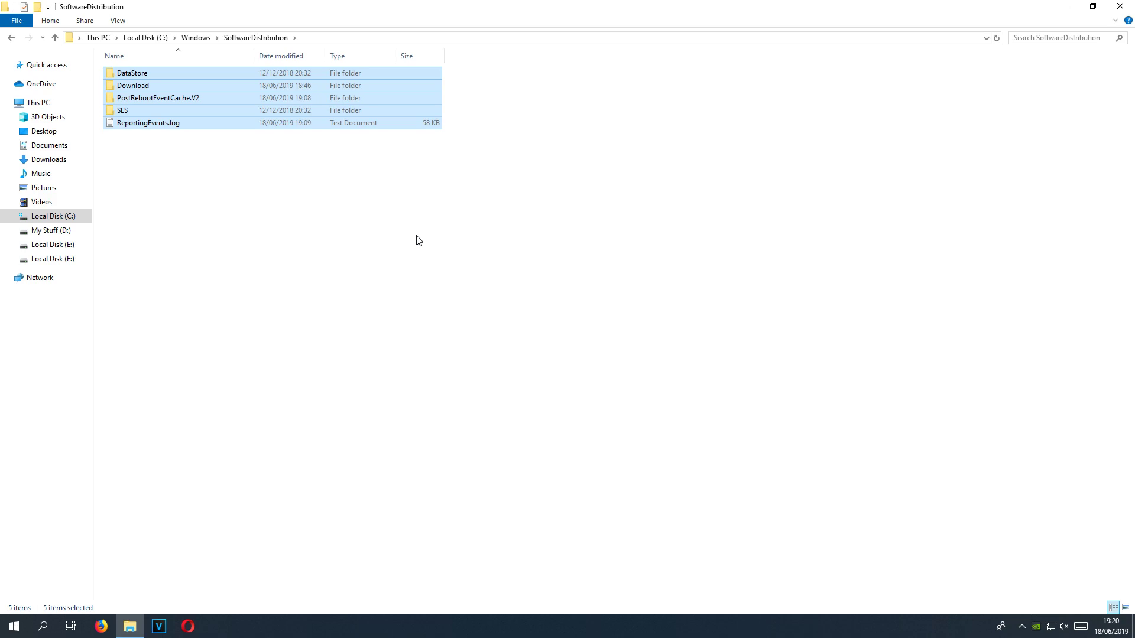
key(Delete)
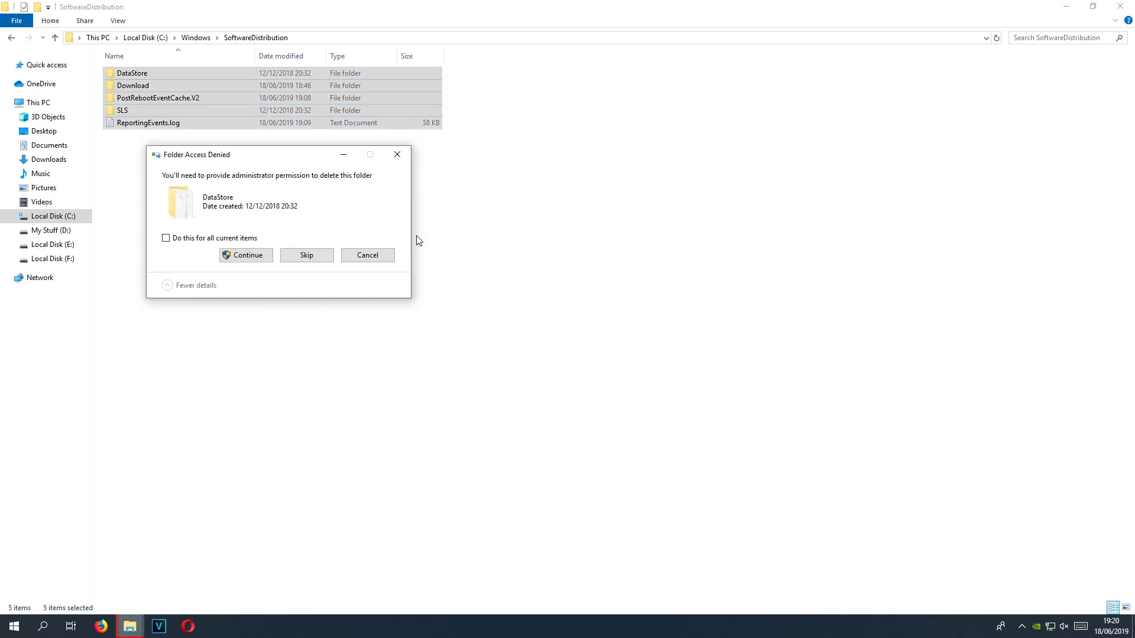
key(alt+a)
click(247, 256)
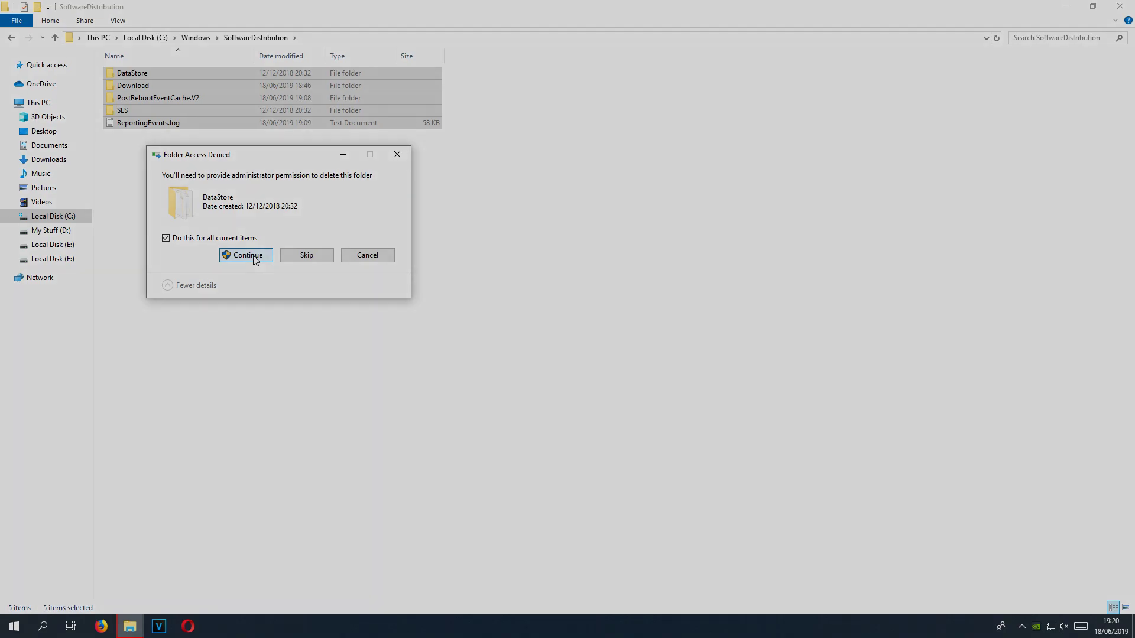